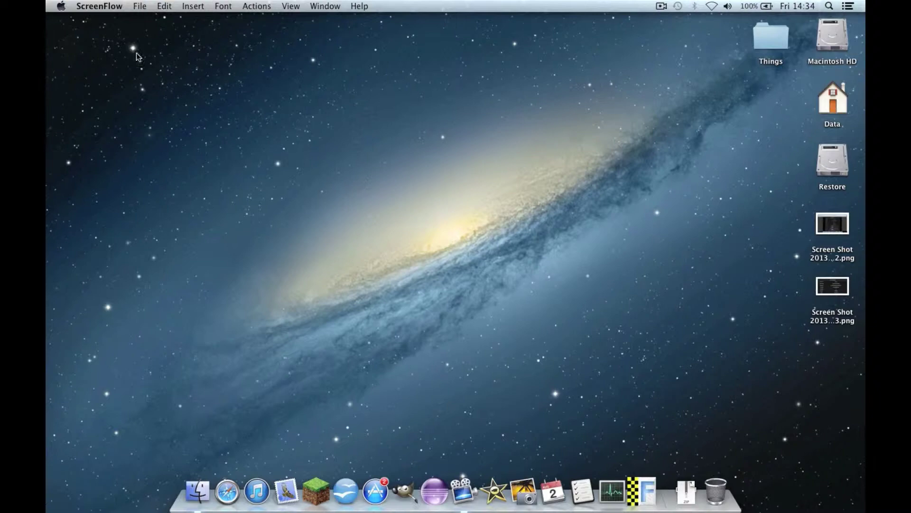
# Open System Report via About This Mac and view the Hardware > Power battery details.
pyautogui.click(63, 9)
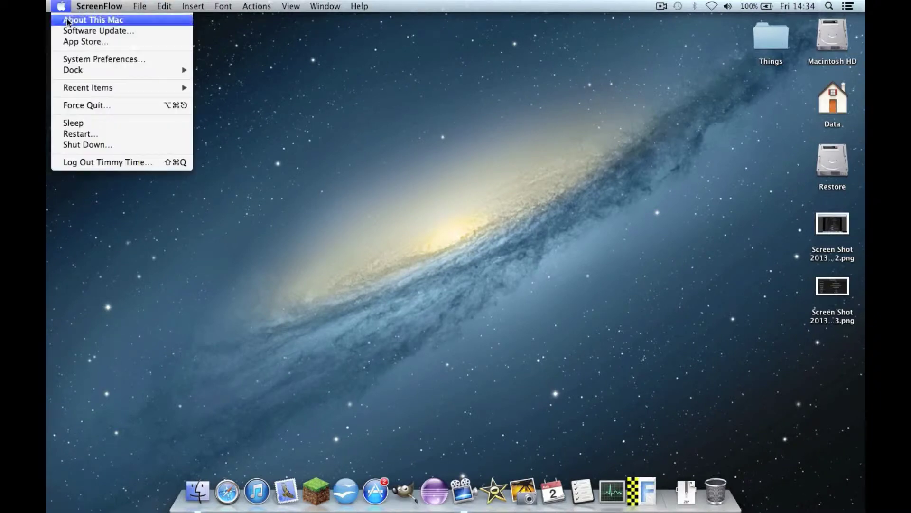
pyautogui.click(68, 21)
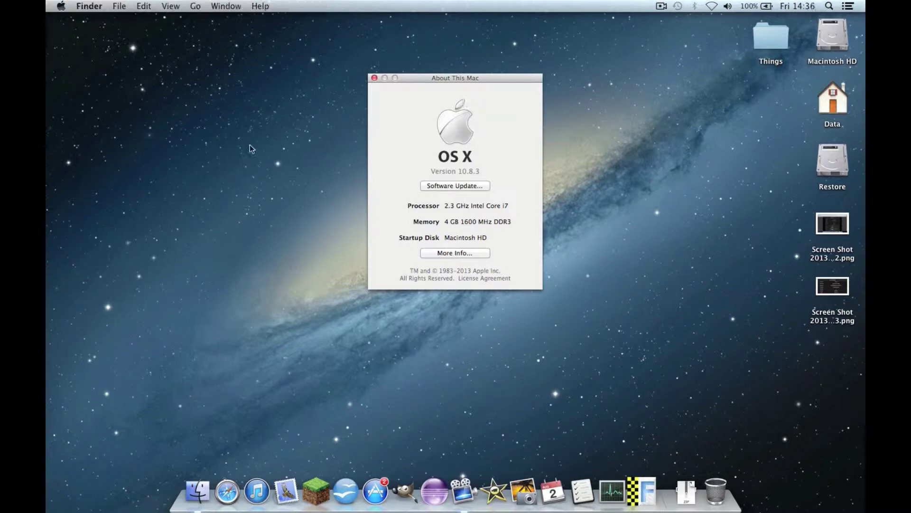
pyautogui.click(453, 254)
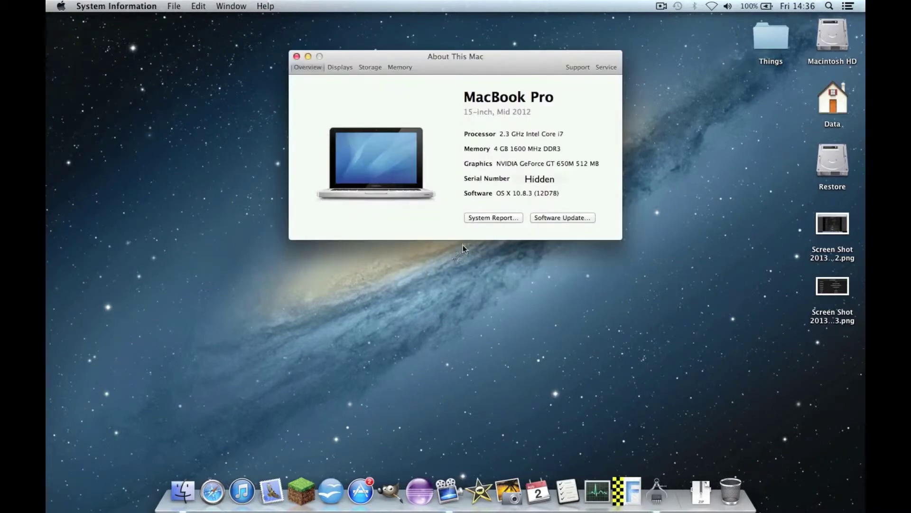
pyautogui.click(492, 218)
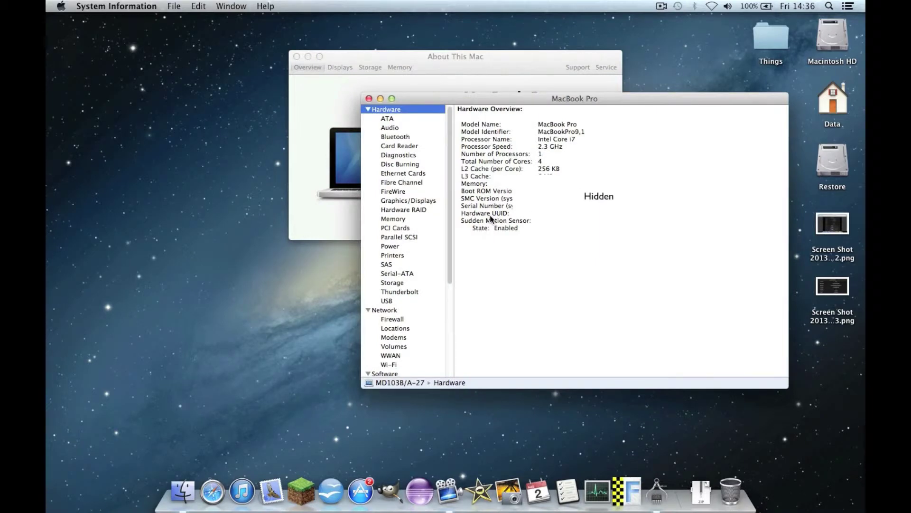
pyautogui.click(396, 247)
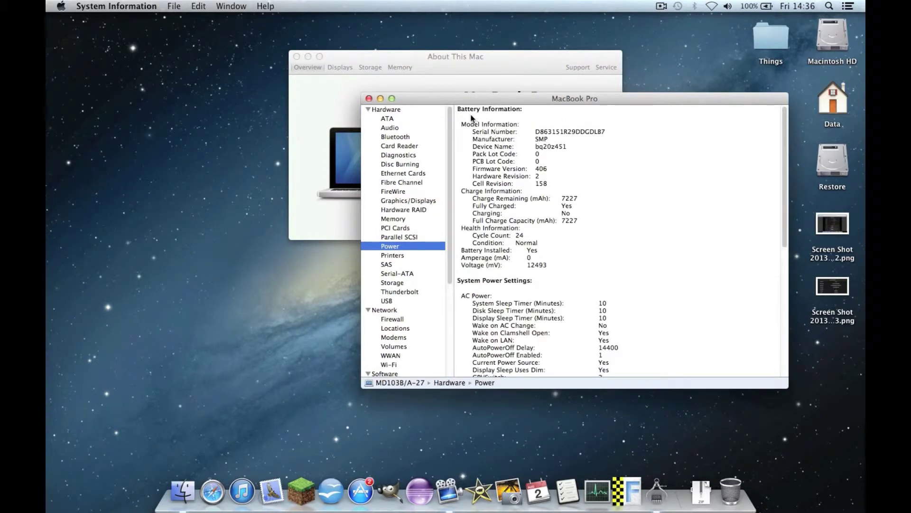
pyautogui.moveTo(459, 112); pyautogui.dragTo(560, 270)
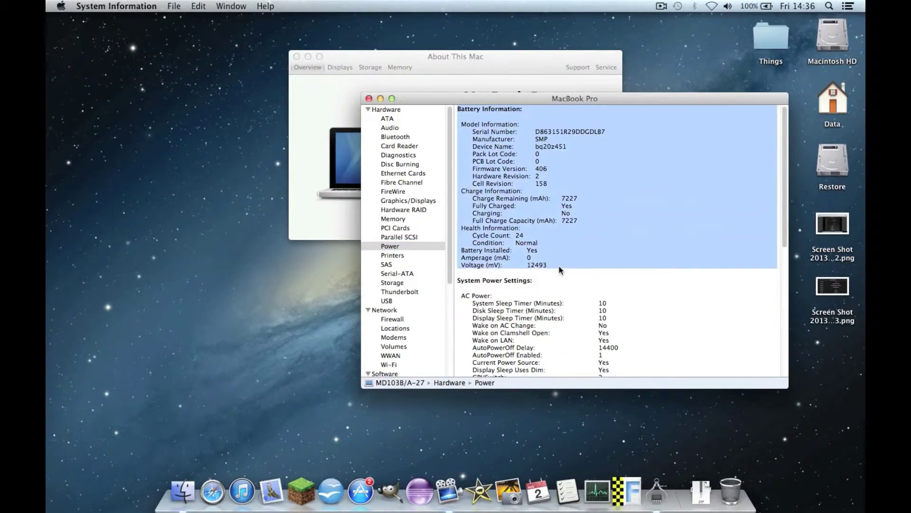
pyautogui.click(521, 281)
pyautogui.scroll(-2, 589, 289)
pyautogui.scroll(2, 590, 290)
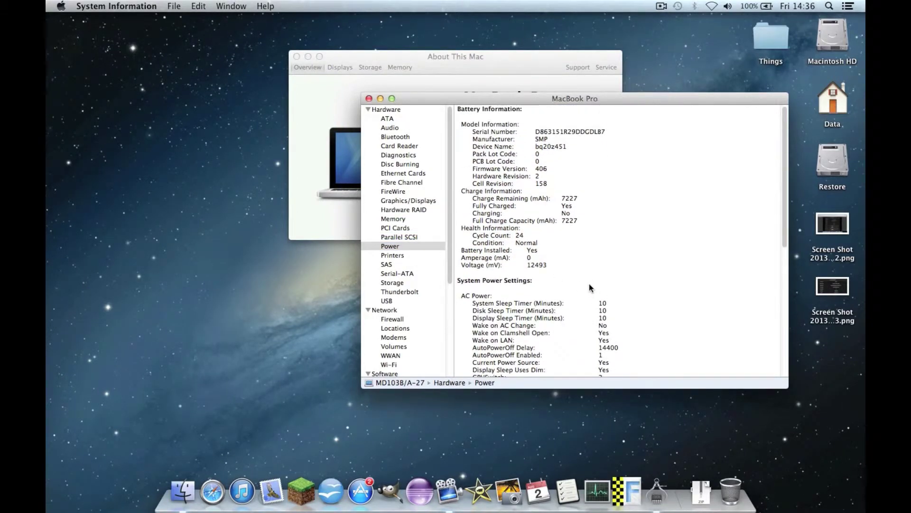
pyautogui.click(537, 132)
pyautogui.click(575, 150)
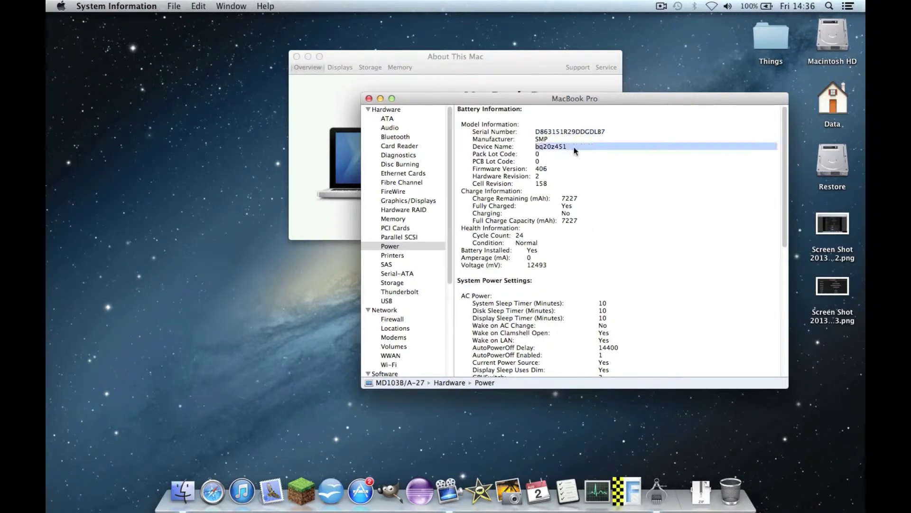
pyautogui.doubleClick(540, 146)
pyautogui.click(549, 180)
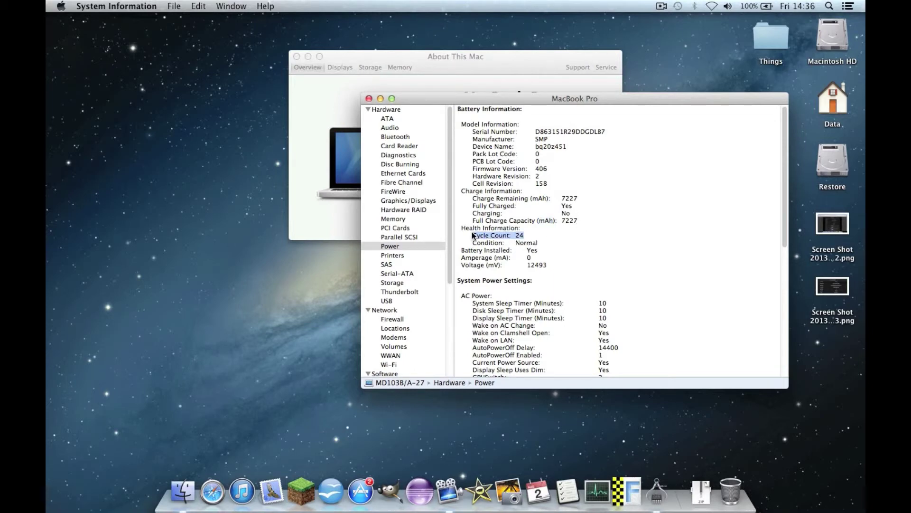
pyautogui.moveTo(539, 242); pyautogui.dragTo(470, 245)
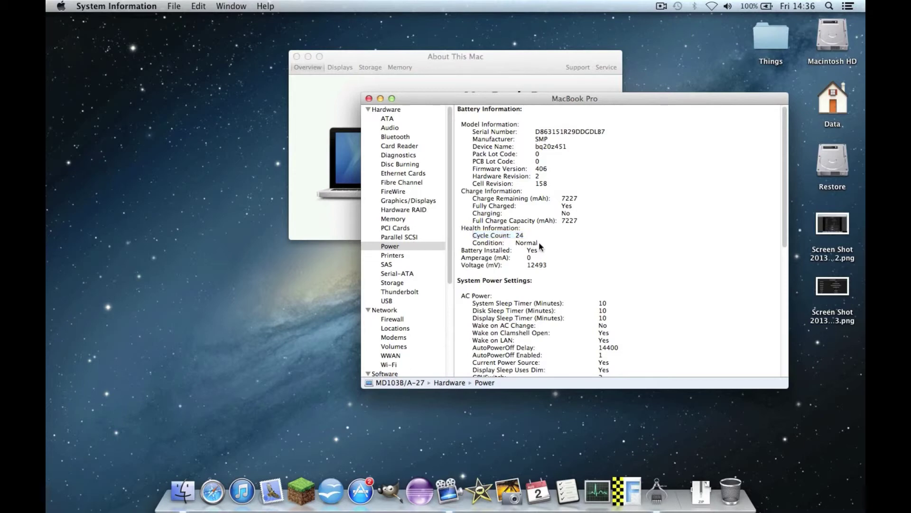